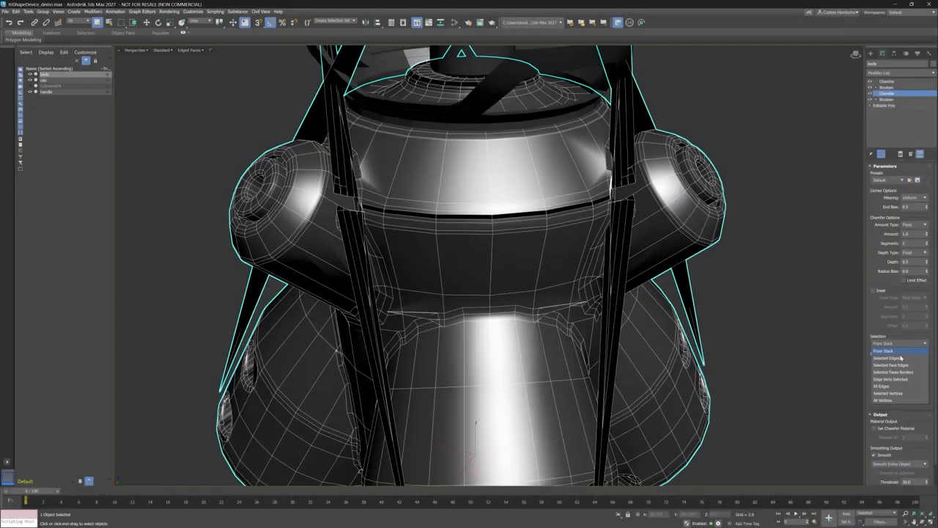
# - Restrict the body's lower Chamfer modifier to the selected edges and set its amount to about 1.72
pyautogui.click(901, 358)
pyautogui.keyDown('alt'); pyautogui.moveTo(511, 271); pyautogui.dragTo(530, 270, button='middle'); pyautogui.keyUp('alt')
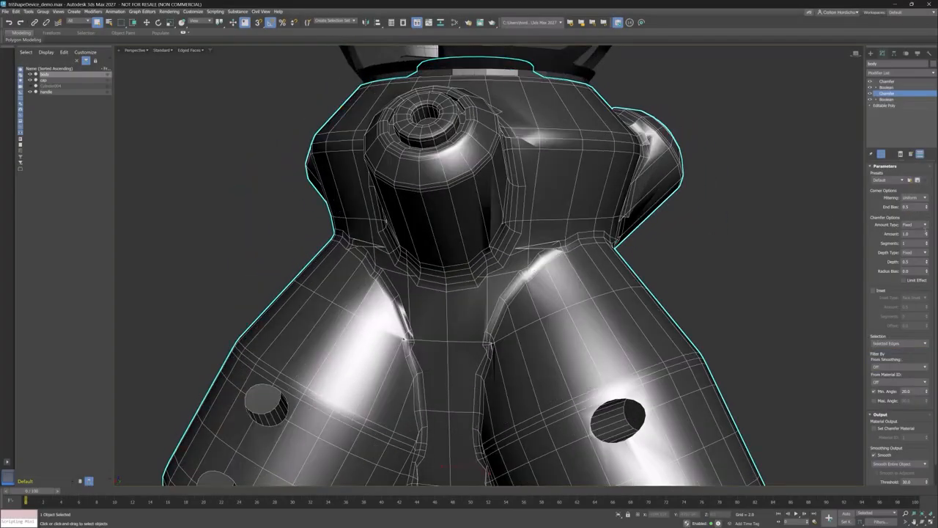
pyautogui.moveTo(928, 235); pyautogui.dragTo(923, 209)
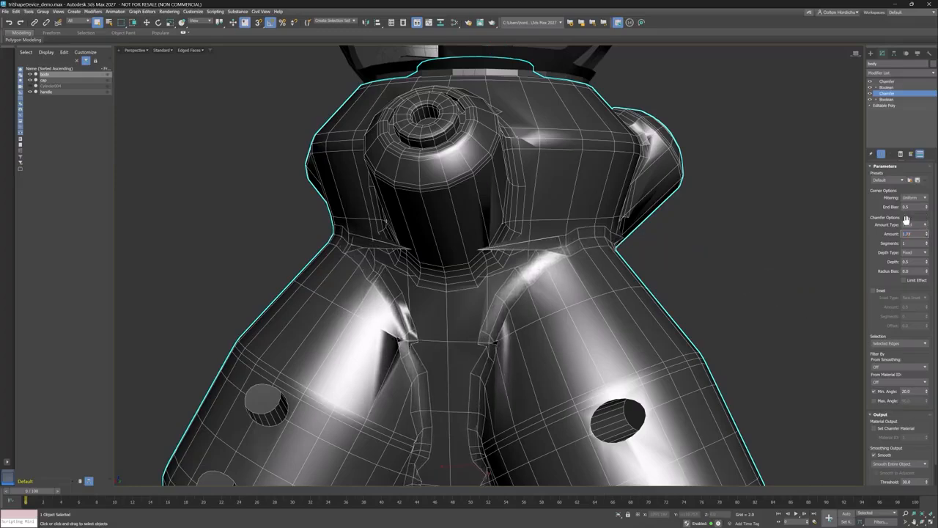
pyautogui.keyDown('alt'); pyautogui.moveTo(782, 256); pyautogui.dragTo(763, 255, button='middle'); pyautogui.keyUp('alt')
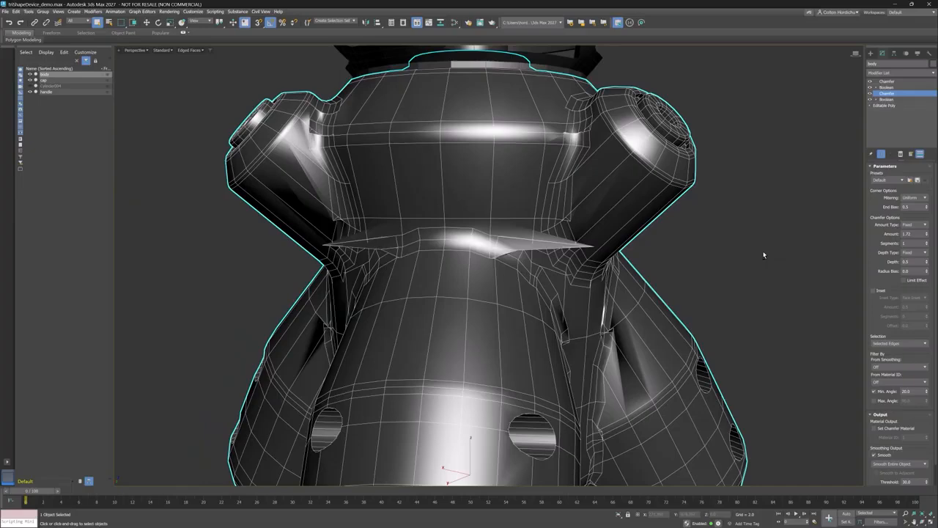
# - Turn off the edged-faces display to examine the shading of the chamfered seams on the body
pyautogui.click(205, 50)
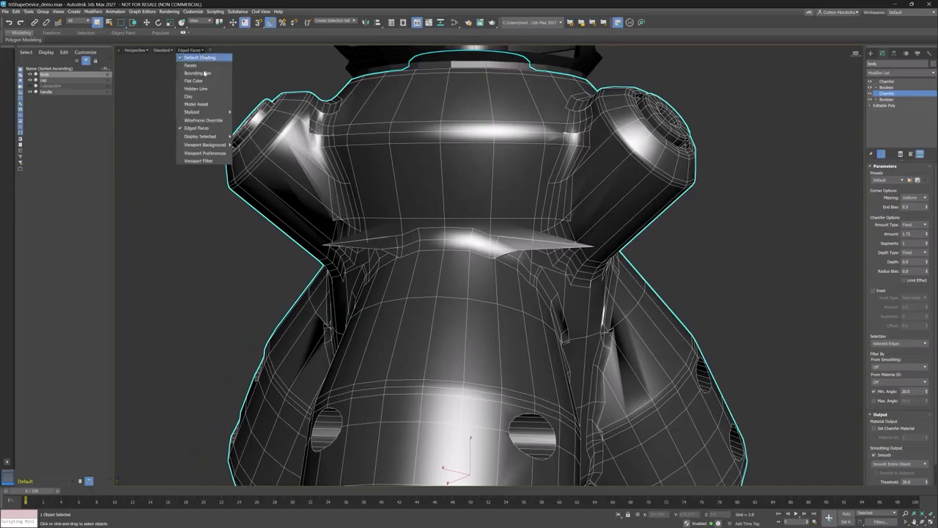
pyautogui.click(213, 122)
pyautogui.keyDown('alt'); pyautogui.moveTo(214, 129); pyautogui.dragTo(362, 161, button='middle'); pyautogui.keyUp('alt')
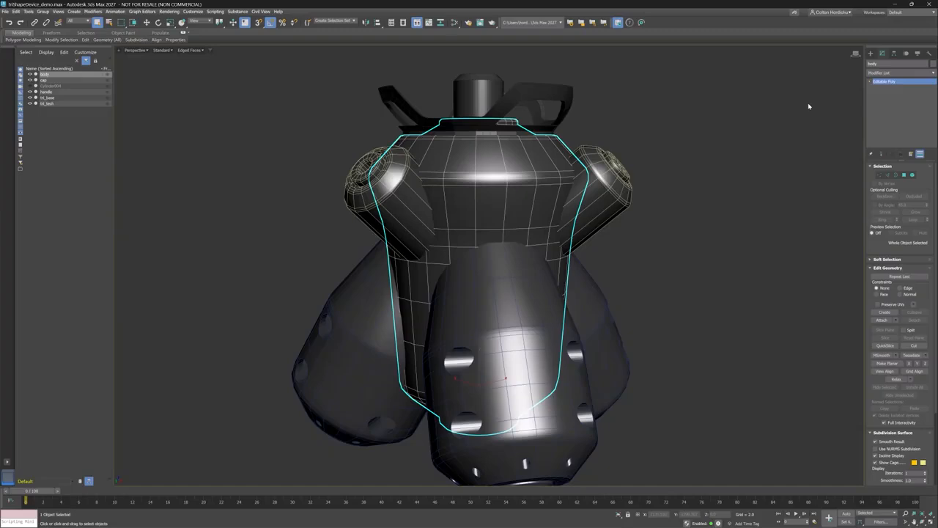
# - Add a Boolean modifier to the body and union the tri_base object with it as an operand
pyautogui.click(900, 72)
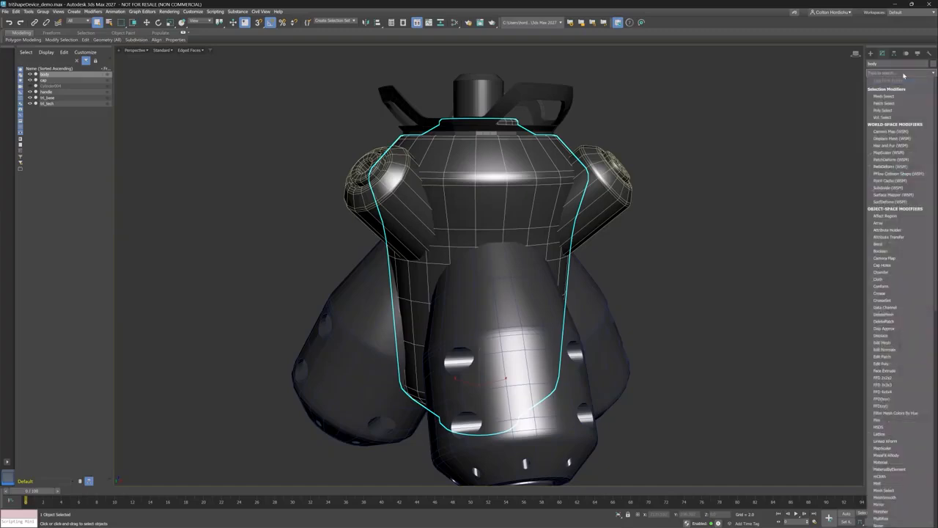
pyautogui.click(902, 91)
pyautogui.moveTo(900, 235); pyautogui.dragTo(900, 264)
pyautogui.click(879, 176)
pyautogui.click(557, 286)
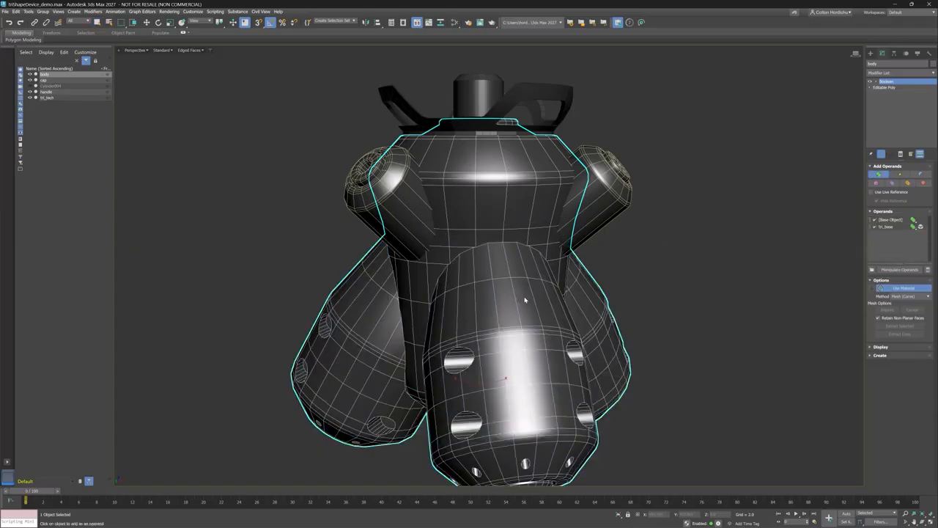
# - Add a Smart Bevel modifier above the Boolean on the body
pyautogui.keyDown('alt'); pyautogui.moveTo(557, 286); pyautogui.dragTo(513, 294, button='middle'); pyautogui.keyUp('alt')
pyautogui.scroll(3, 549, 286)
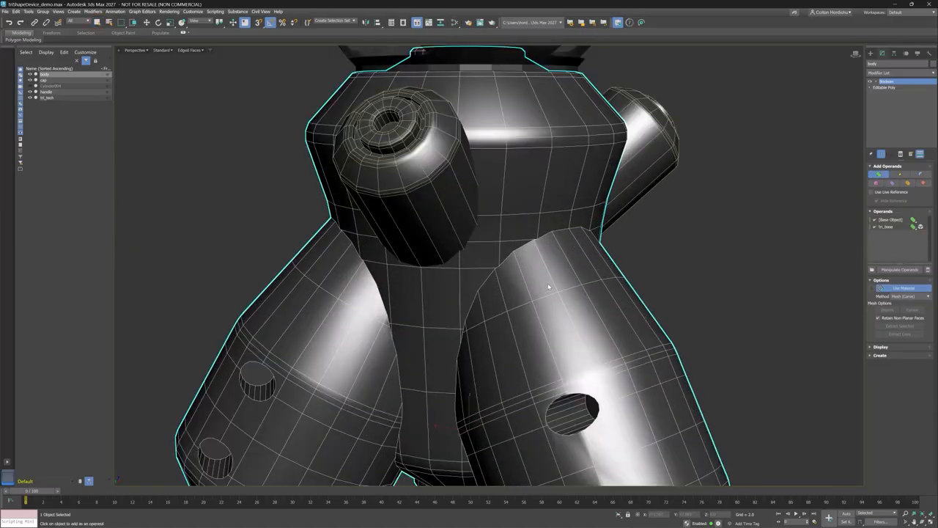
pyautogui.scroll(3, 548, 287)
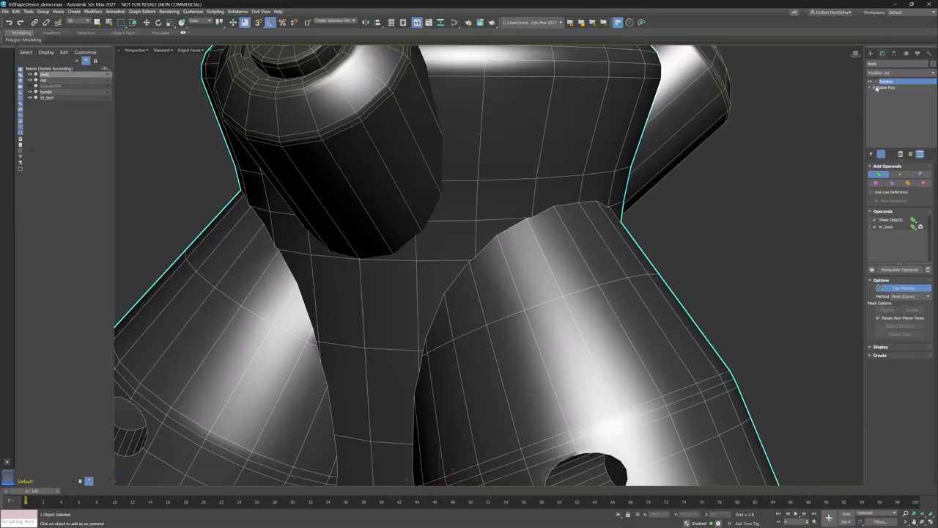
pyautogui.click(908, 74)
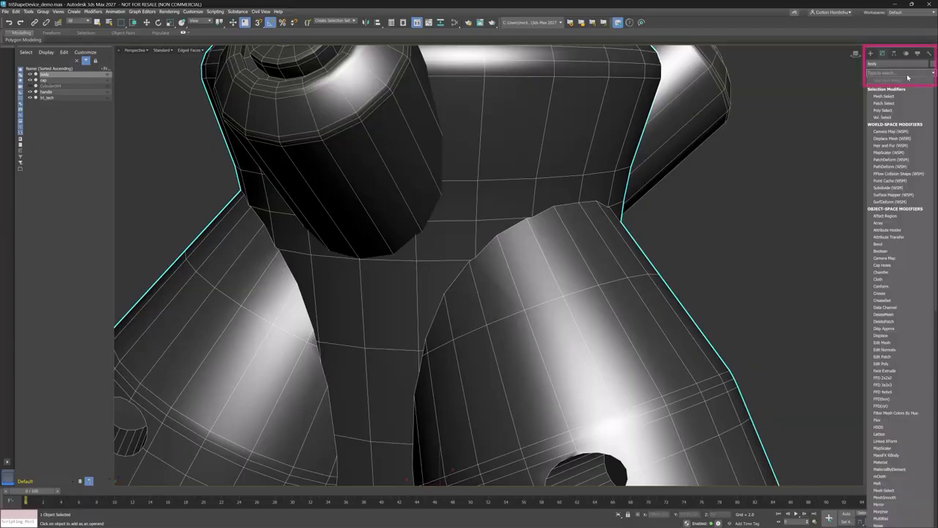
pyautogui.write('smart')
pyautogui.press('Return')
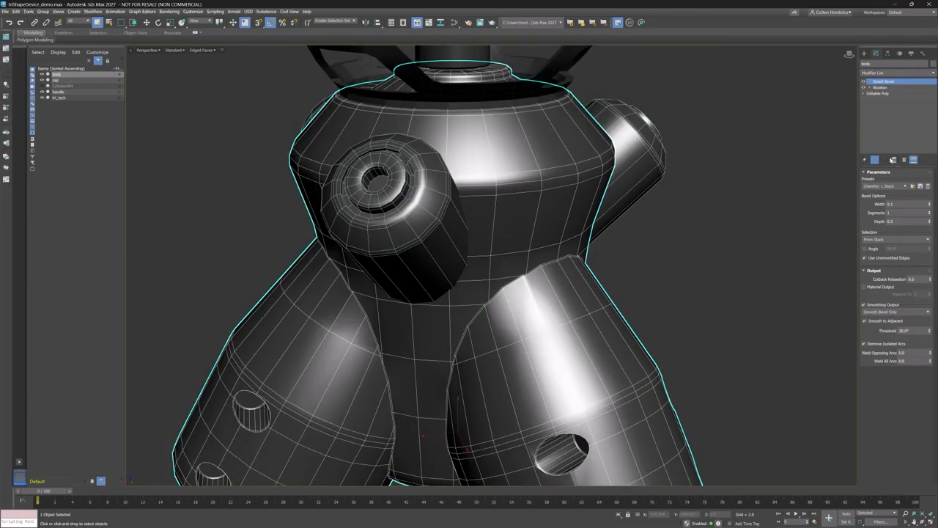
# - Try the Round: L Boolean preset on the Smart Bevel and examine the rounded seam up close
pyautogui.click(905, 186)
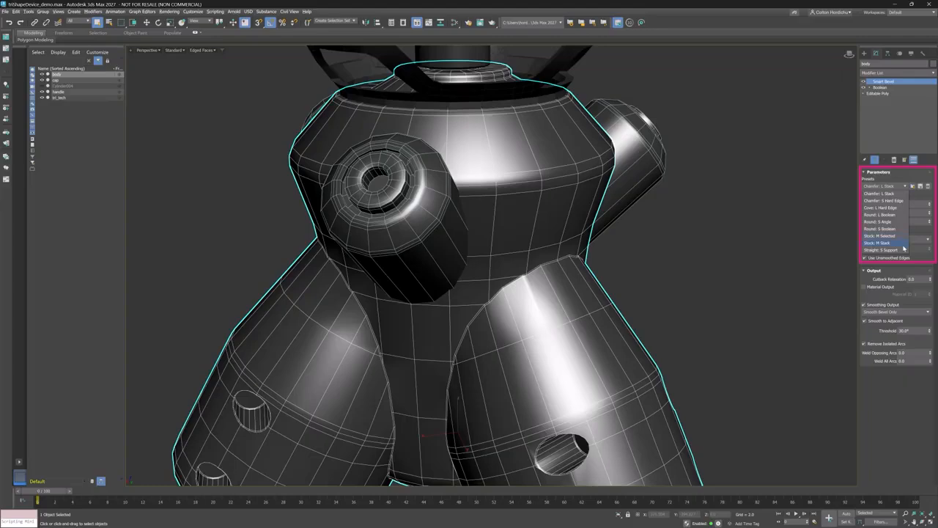
pyautogui.click(901, 215)
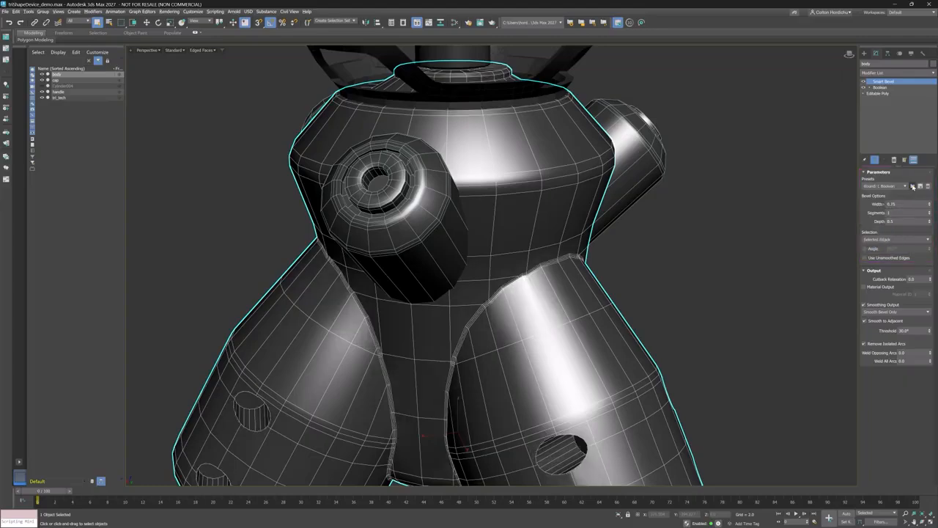
pyautogui.keyDown('alt'); pyautogui.moveTo(681, 207); pyautogui.dragTo(469, 198, button='middle'); pyautogui.keyUp('alt')
pyautogui.scroll(5, 567, 208)
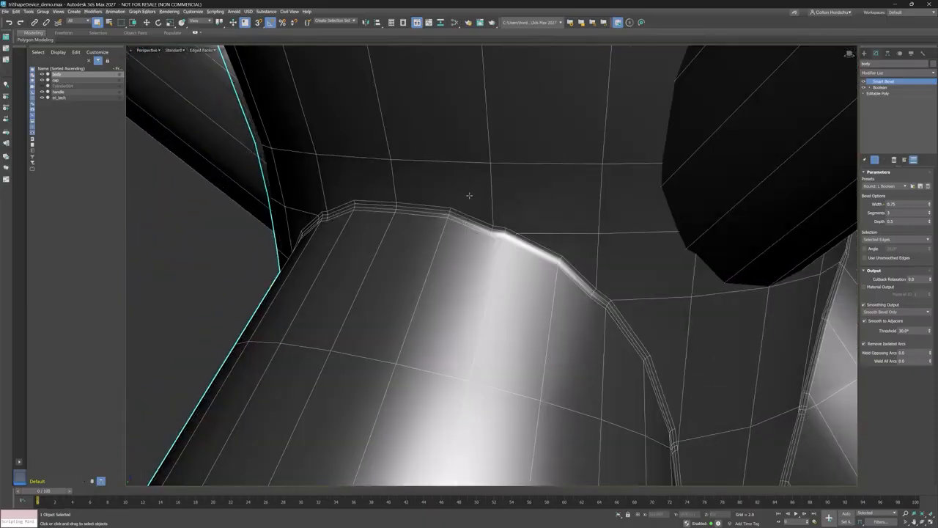
# - Try the Round: S Boolean preset on the Smart Bevel and return to the Chamfer: L Stack preset
pyautogui.click(890, 186)
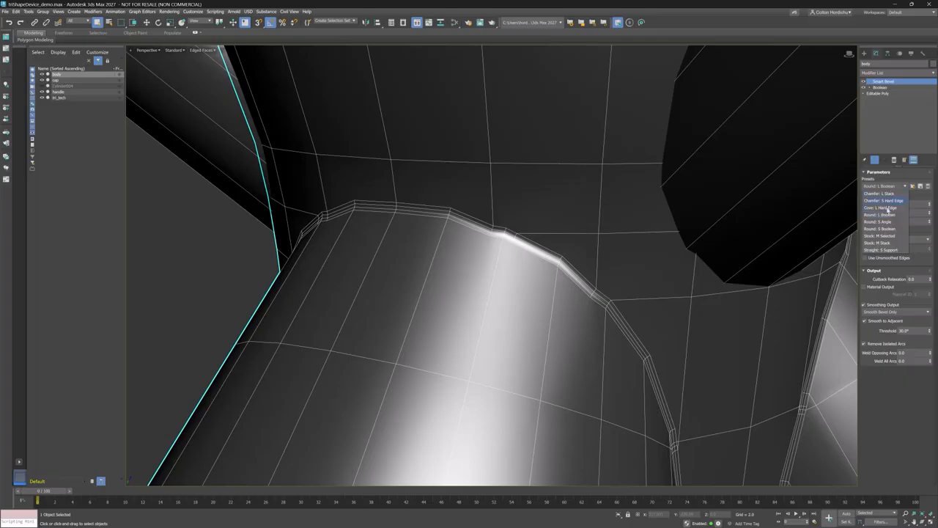
pyautogui.click(887, 214)
pyautogui.click(913, 187)
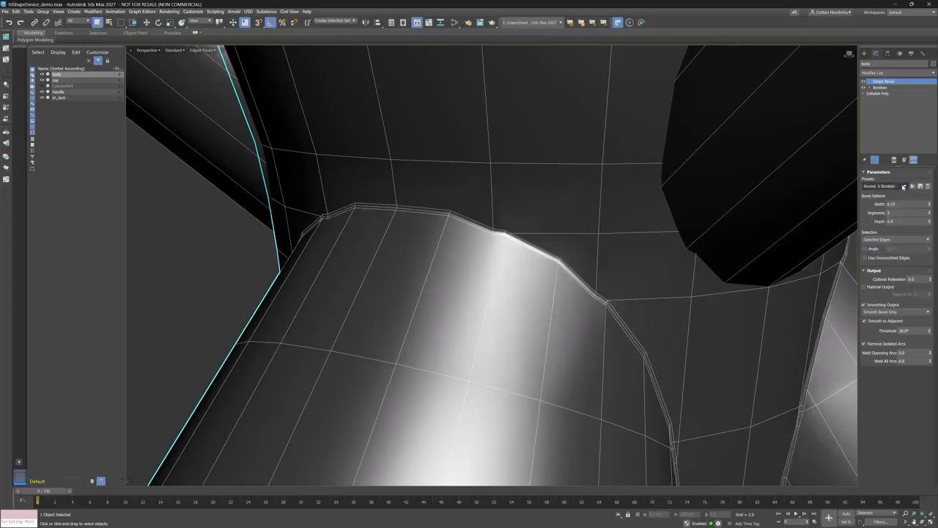
pyautogui.click(900, 187)
pyautogui.click(894, 198)
pyautogui.click(914, 187)
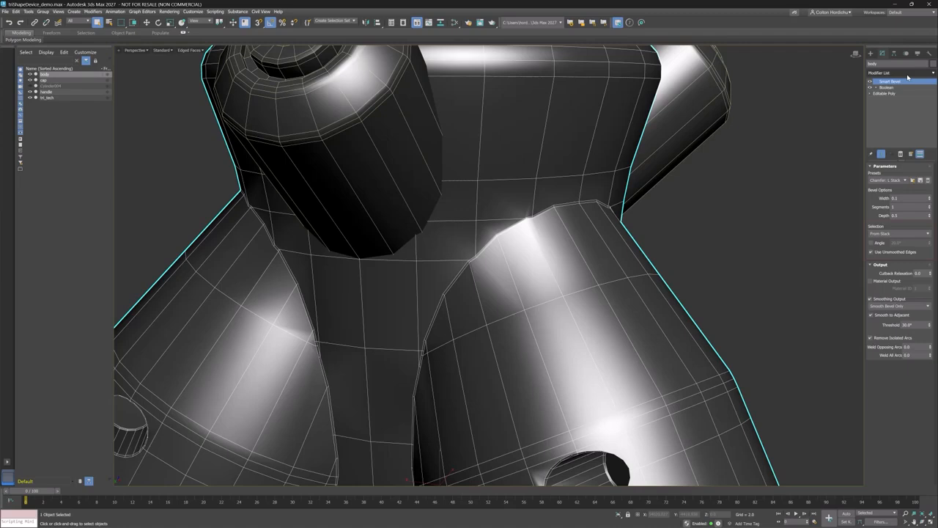
# - Limit the Smart Bevel to the selected edges, with a width of 2.17, 3 segments and a depth of 0.5
pyautogui.click(911, 234)
pyautogui.click(887, 248)
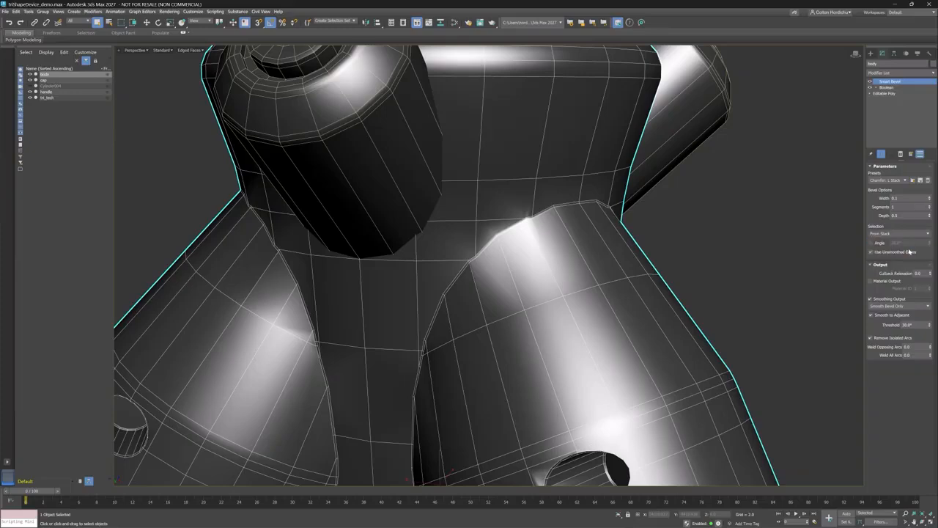
pyautogui.moveTo(931, 198)
pyautogui.mouseDown()
pyautogui.moveTo(934, 104)
pyautogui.moveTo(929, 179)
pyautogui.moveTo(925, 99)
pyautogui.mouseUp()
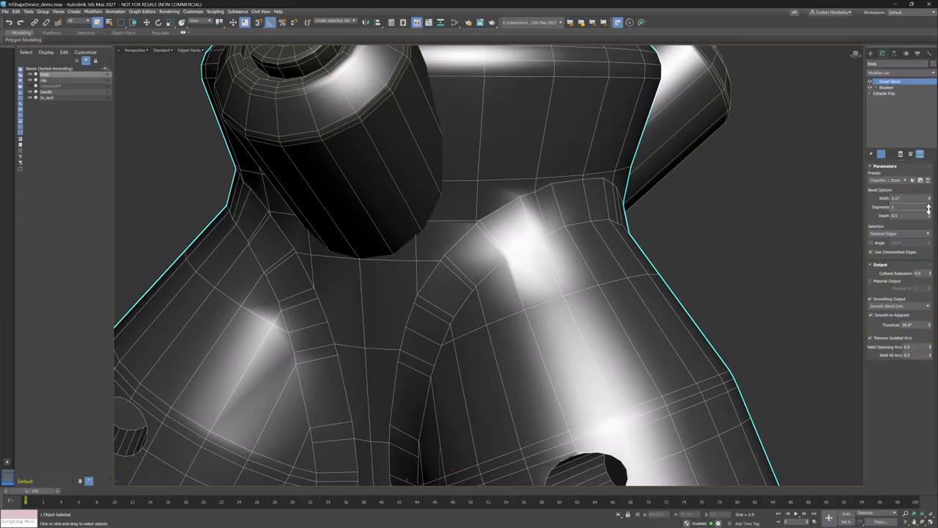
pyautogui.moveTo(928, 208); pyautogui.dragTo(929, 209)
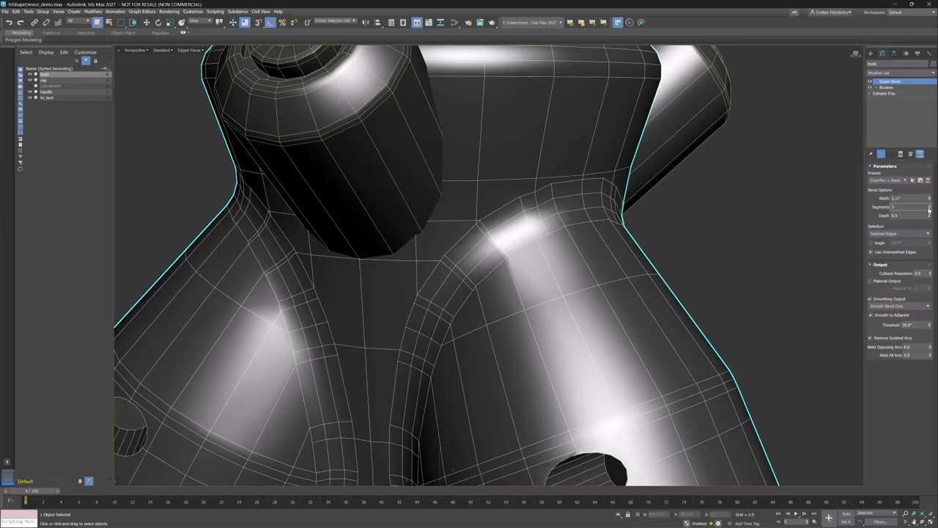
pyautogui.moveTo(929, 216)
pyautogui.mouseDown()
pyautogui.moveTo(930, 202)
pyautogui.moveTo(930, 224)
pyautogui.moveTo(929, 196)
pyautogui.moveTo(929, 217)
pyautogui.mouseUp()
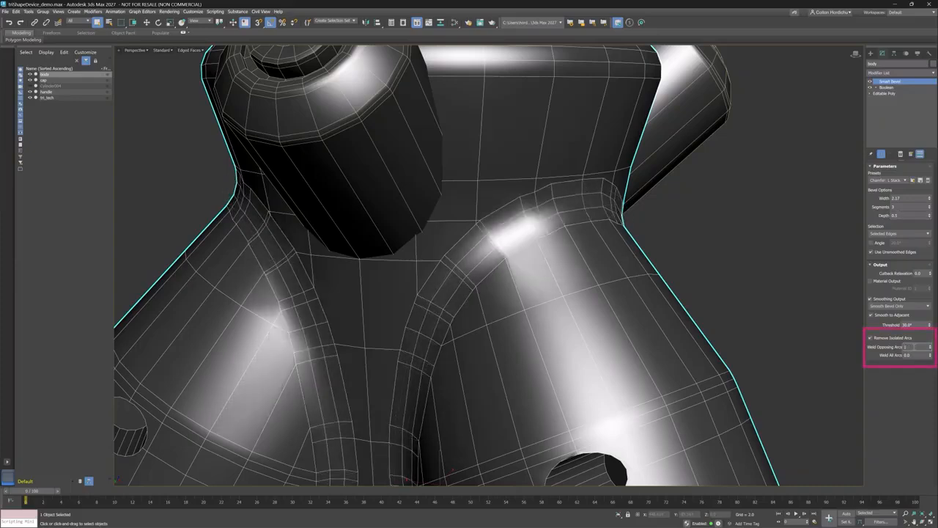
# - Clean up the bevel topology by setting Weld Opposing Arcs to 1.0 and Weld All Arcs to 0.5
pyautogui.press('Return')
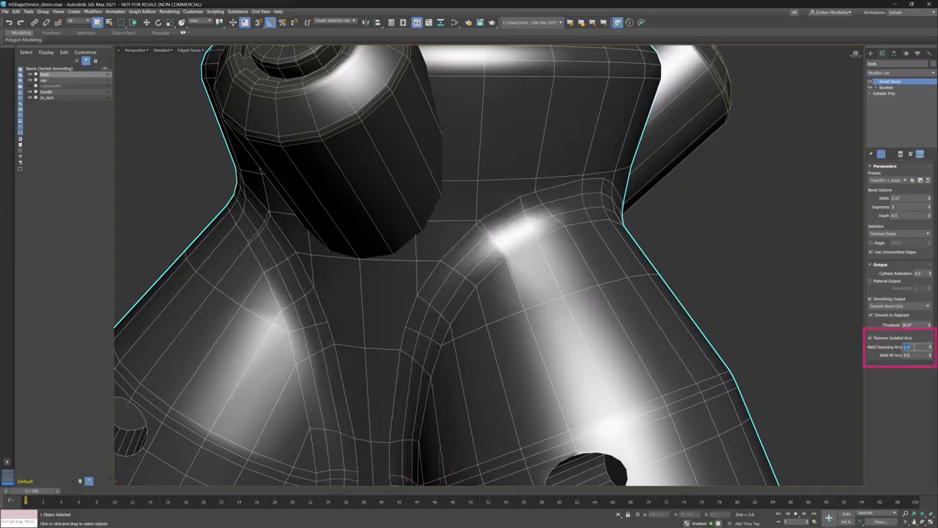
pyautogui.click(912, 355)
pyautogui.press('Return')
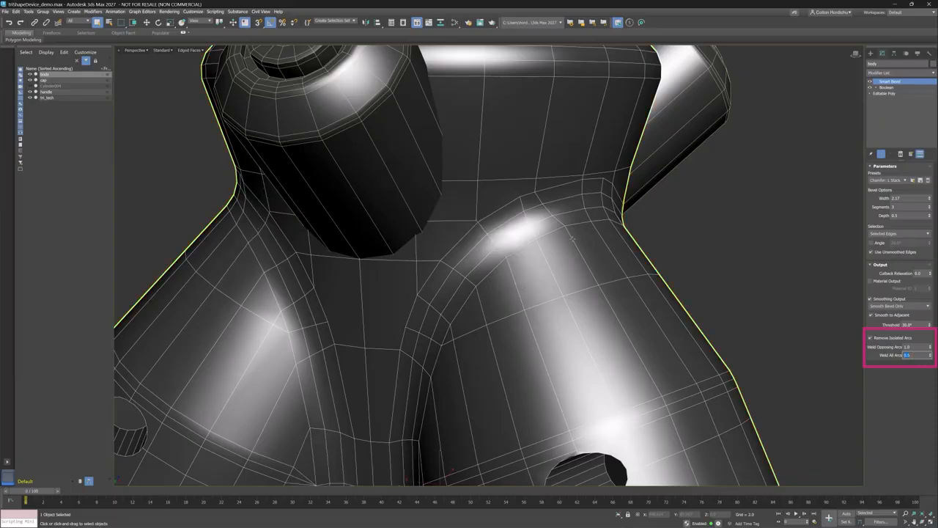
pyautogui.click(667, 235)
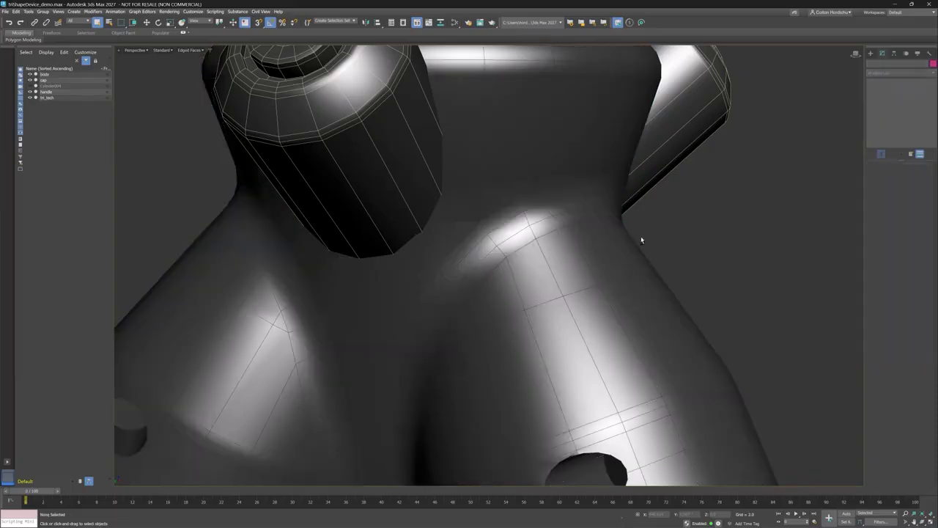
pyautogui.moveTo(643, 239)
pyautogui.keyDown('alt'); pyautogui.mouseDown(button='middle')
pyautogui.moveTo(655, 239)
pyautogui.moveTo(629, 242)
pyautogui.mouseUp(button='middle'); pyautogui.keyUp('alt')
# - Add a Weighted Normals modifier above the Smart Bevel on the body
pyautogui.click(629, 243)
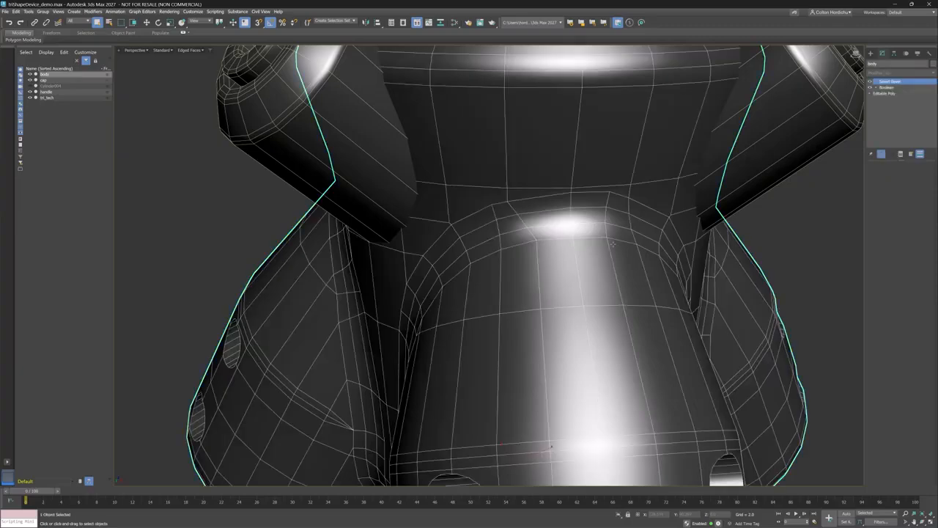
pyautogui.click(919, 73)
pyautogui.write('we')
pyautogui.press('Return')
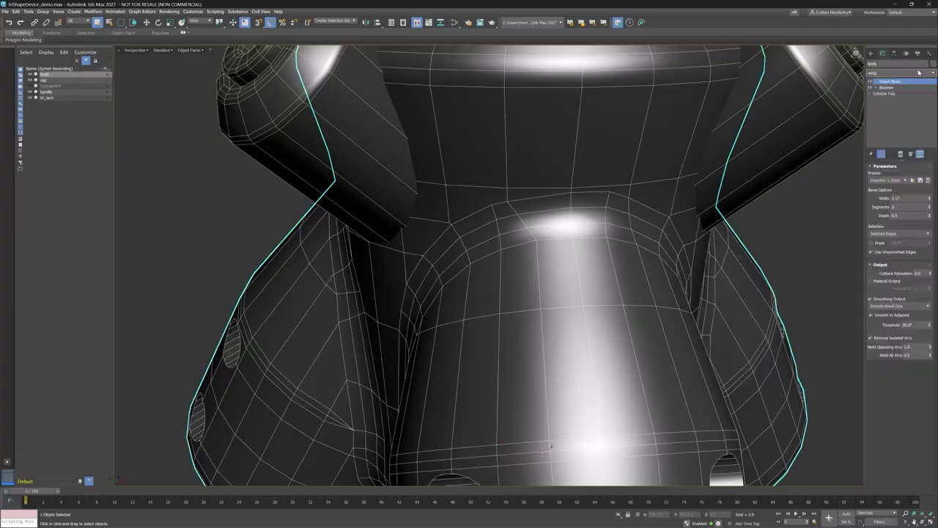
pyautogui.click(775, 214)
pyautogui.keyDown('alt'); pyautogui.moveTo(614, 235); pyautogui.dragTo(550, 241, button='middle'); pyautogui.keyUp('alt')
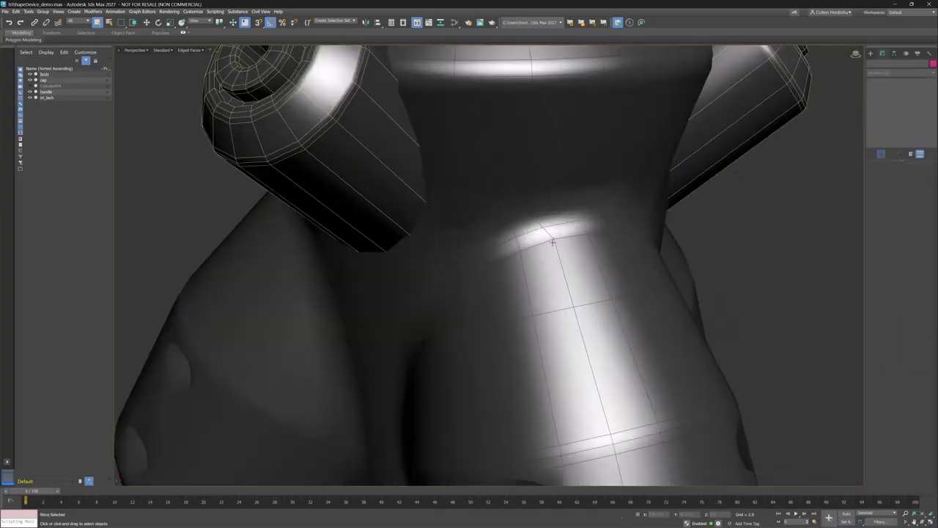
pyautogui.click(452, 199)
# - Turn off the edged-faces display and examine the body's blended seams from several sides
pyautogui.click(191, 51)
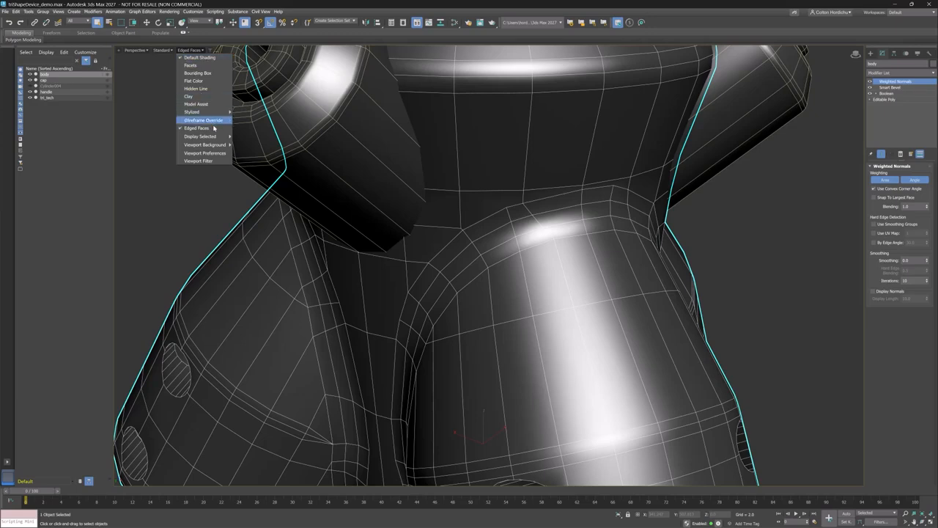
pyautogui.click(196, 128)
pyautogui.keyDown('alt'); pyautogui.moveTo(529, 228); pyautogui.dragTo(545, 231, button='middle'); pyautogui.keyUp('alt')
pyautogui.scroll(-8, 544, 231)
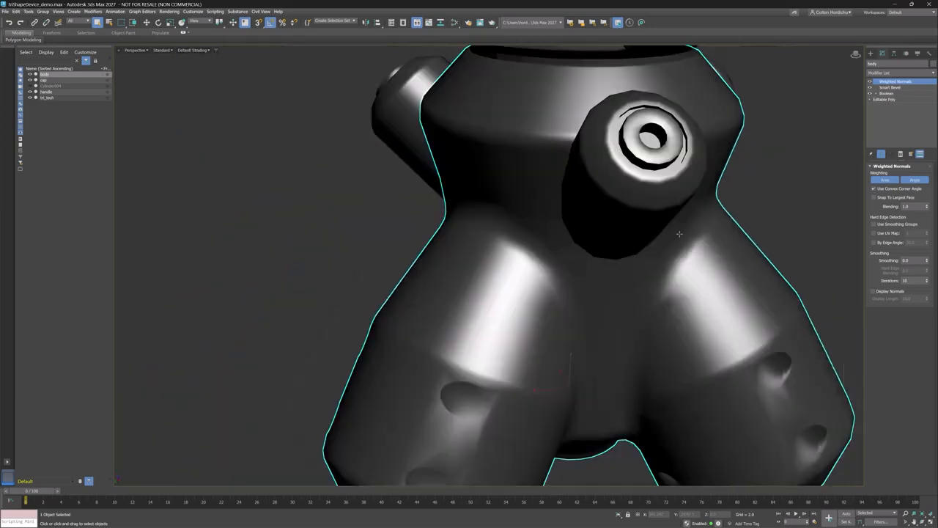
pyautogui.keyDown('alt'); pyautogui.moveTo(699, 221); pyautogui.dragTo(623, 210, button='middle'); pyautogui.keyUp('alt')
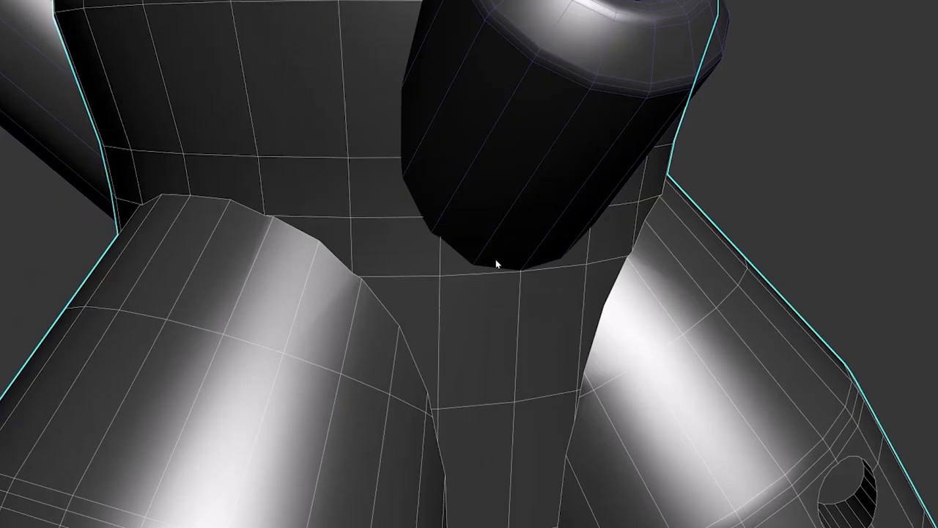
pyautogui.keyDown('alt'); pyautogui.moveTo(496, 264); pyautogui.dragTo(516, 266, button='middle'); pyautogui.keyUp('alt')
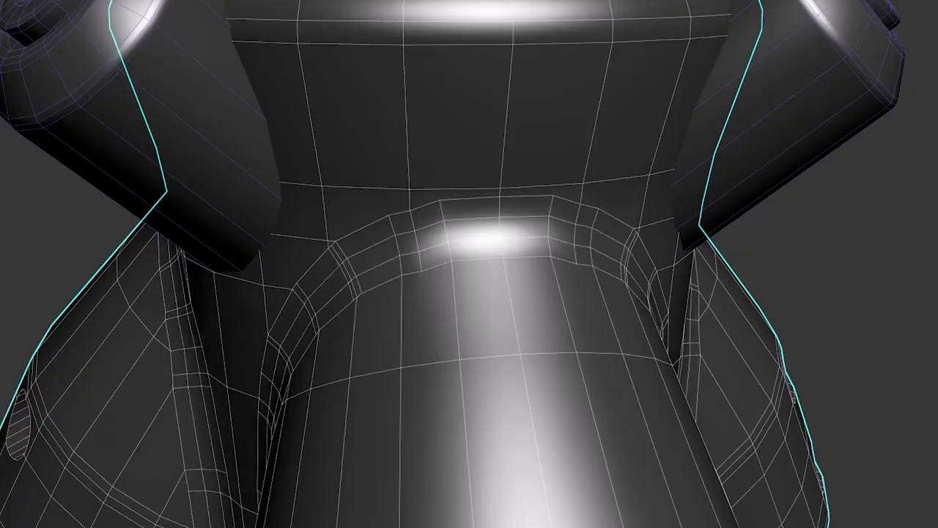
pyautogui.keyDown('alt'); pyautogui.moveTo(457, 236); pyautogui.dragTo(491, 235, button='middle'); pyautogui.keyUp('alt')
pyautogui.scroll(-3, 491, 236)
pyautogui.keyDown('alt'); pyautogui.moveTo(404, 254); pyautogui.dragTo(450, 253, button='middle'); pyautogui.keyUp('alt')
pyautogui.scroll(3, 464, 244)
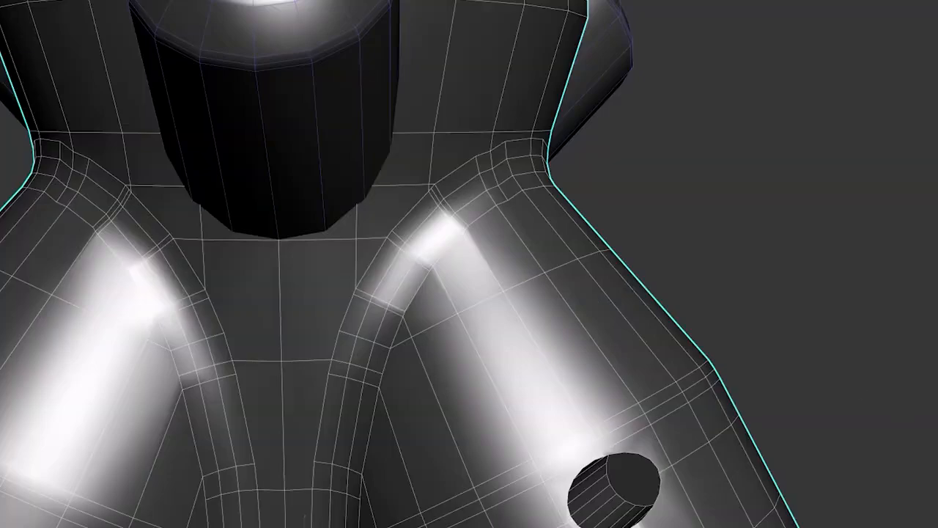
# - Undo the last two changes to the body
pyautogui.hotkey('ctrl', 'z')
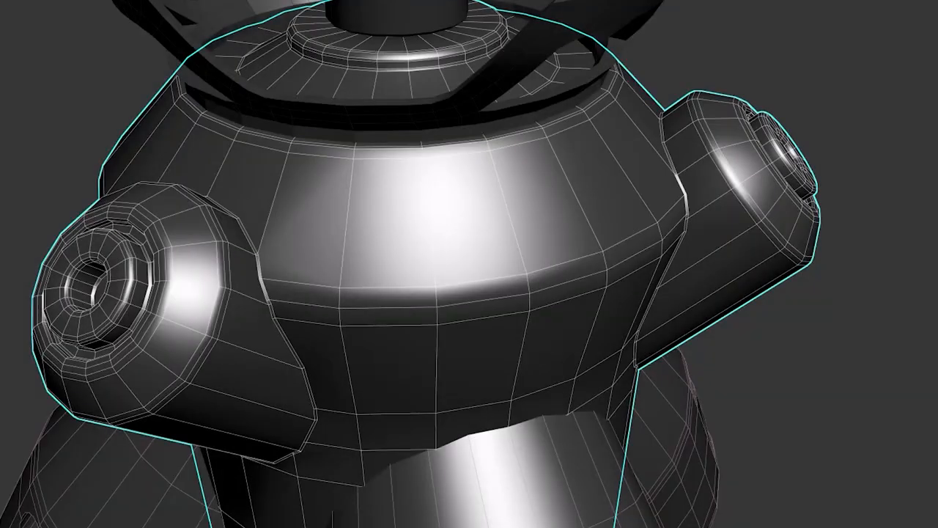
pyautogui.hotkey('ctrl', 'z')
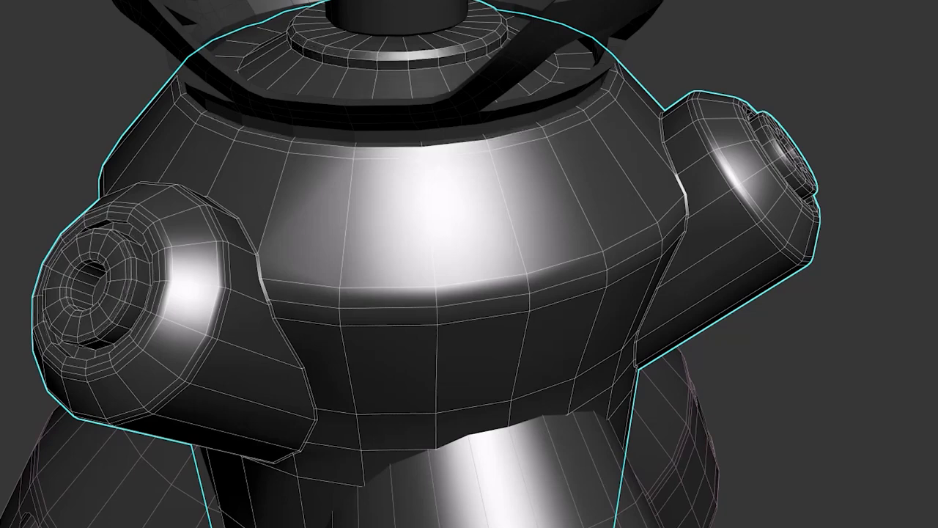